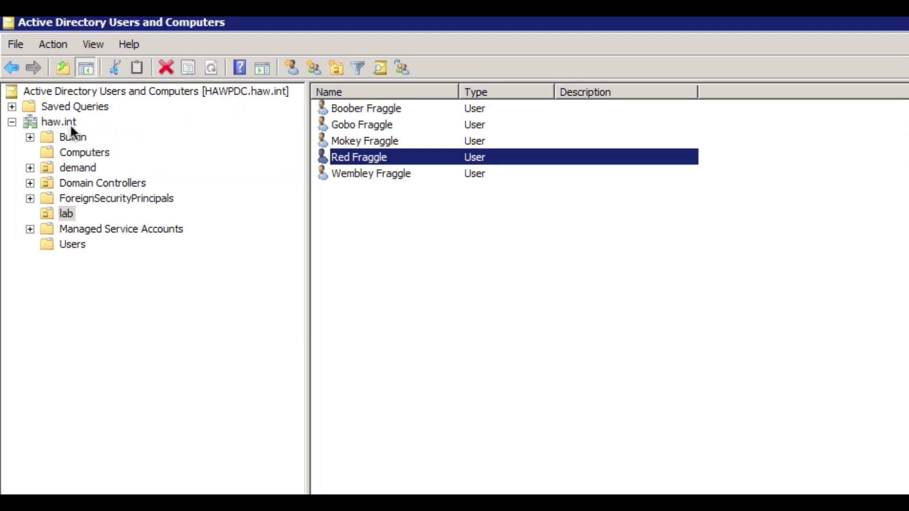
- Browse haw.int's Users container and Administrator account, then list the five users in the lab OU
click(58, 122)
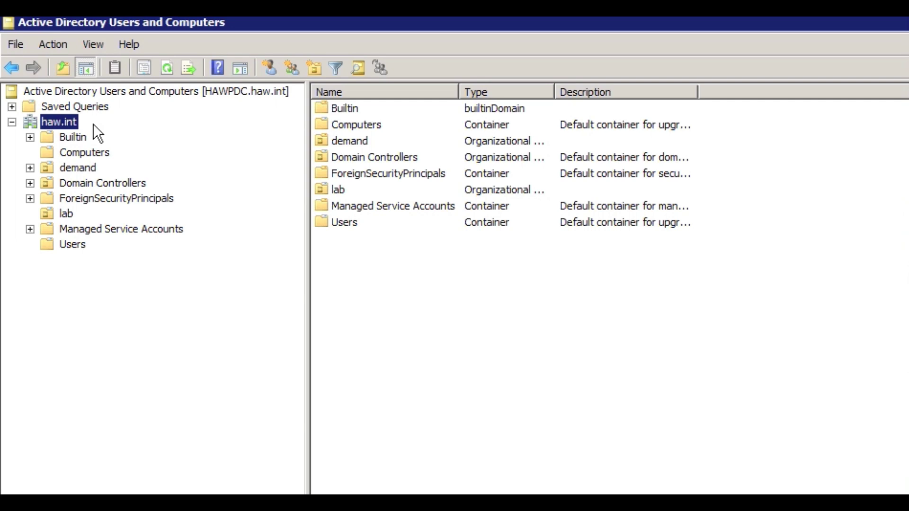
click(74, 247)
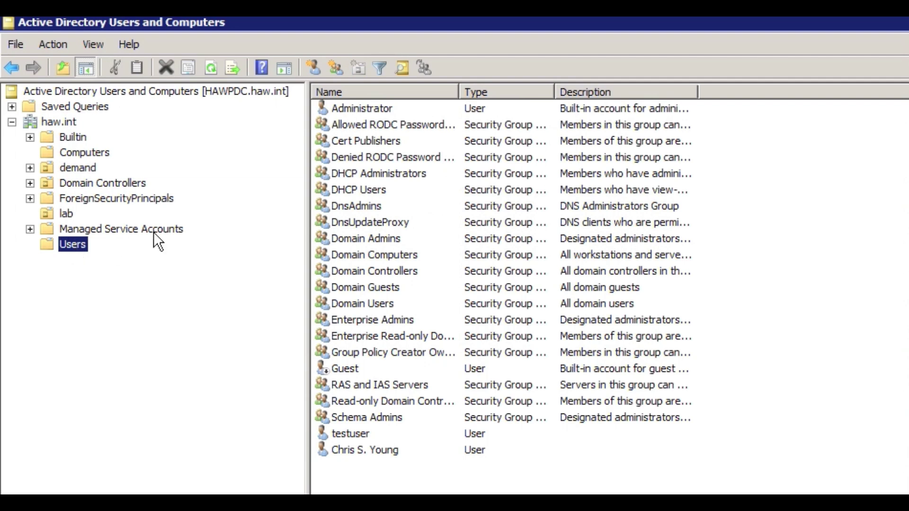
click(399, 105)
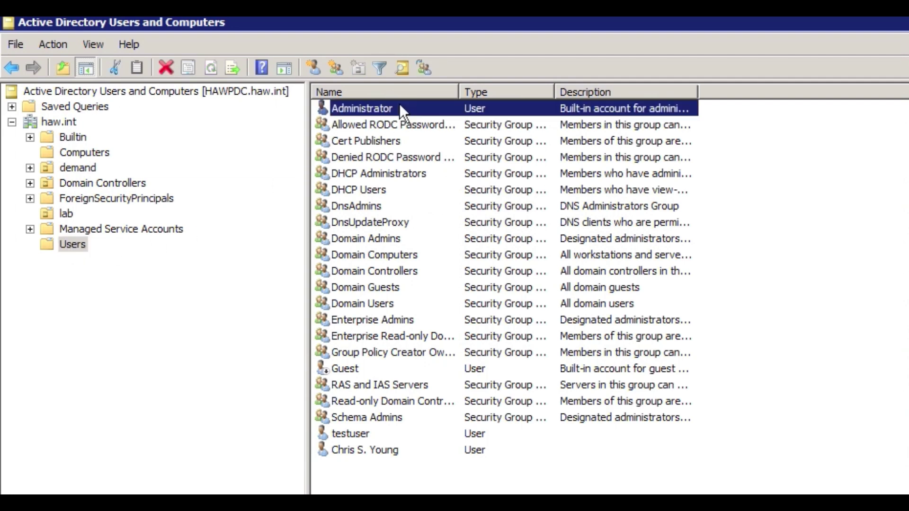
click(93, 246)
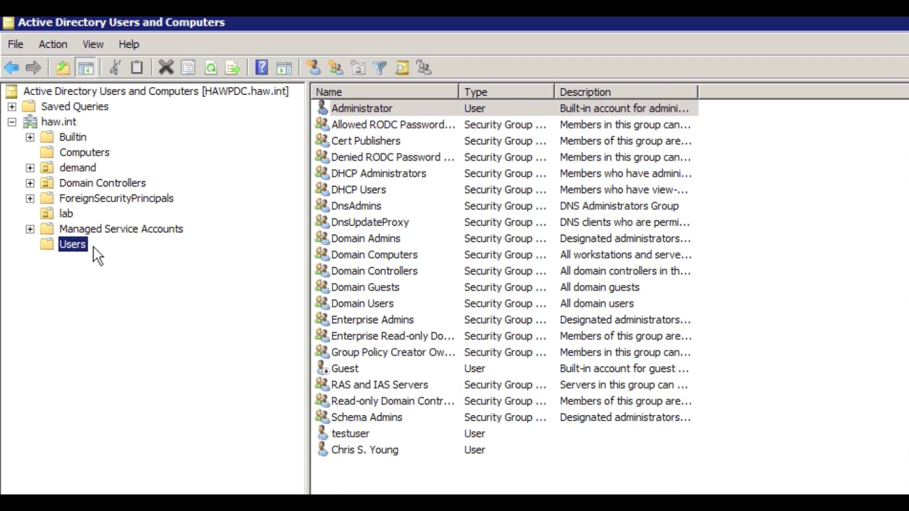
click(72, 213)
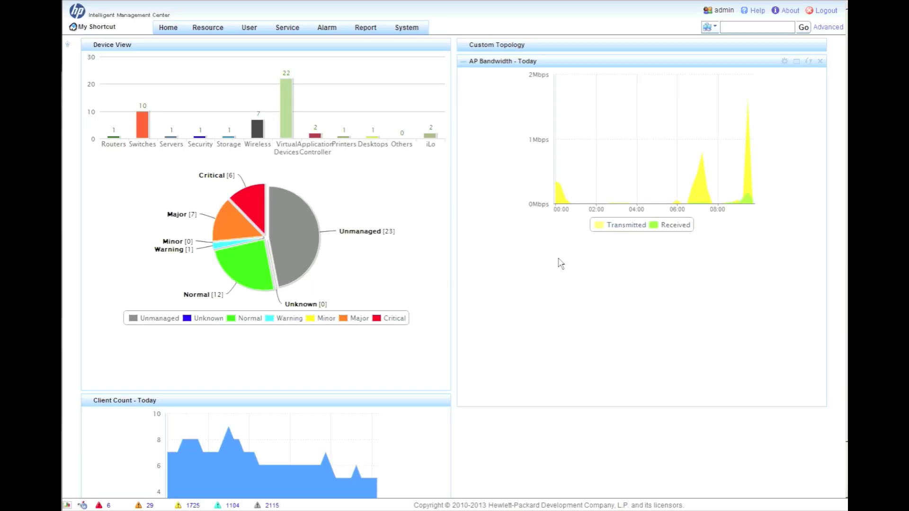
- Go to User Access Manager Service Parameters > System Settings and configure Domain Controller-Assisted PEAP Authentication
click(284, 29)
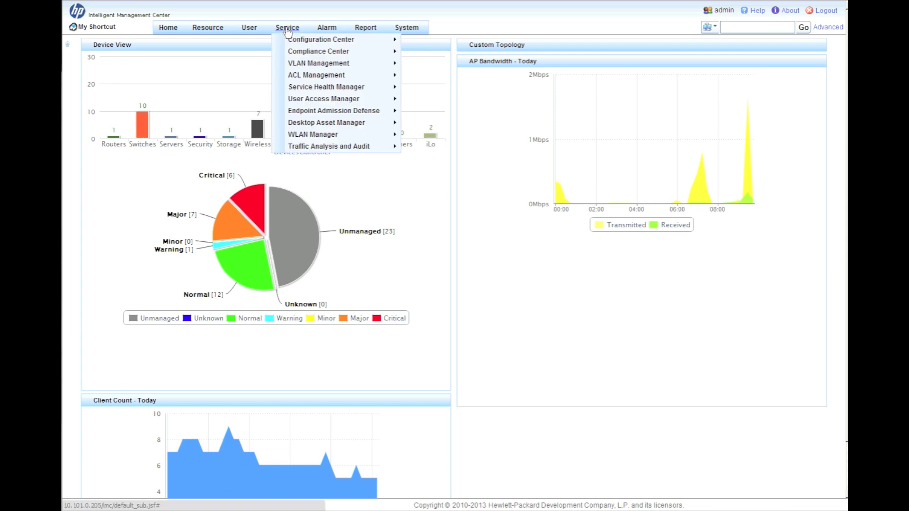
mouse_move(385, 102)
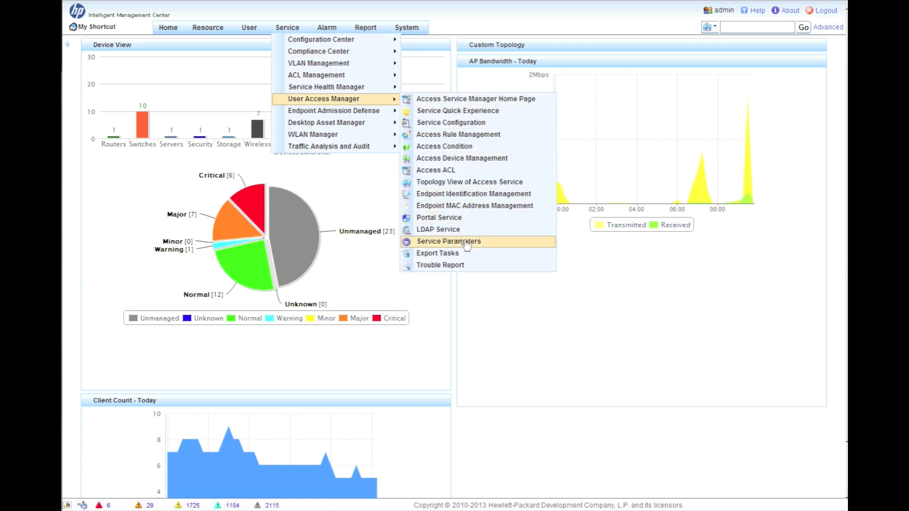
click(482, 242)
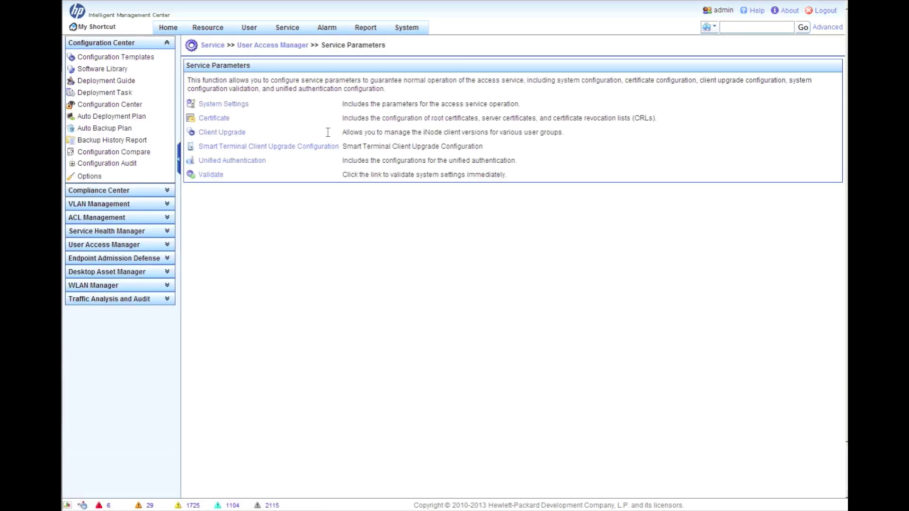
click(235, 105)
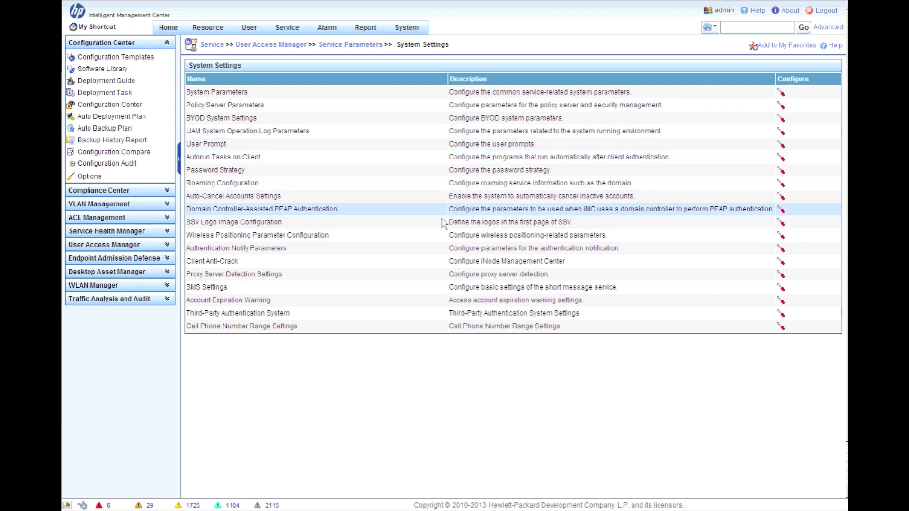
click(782, 212)
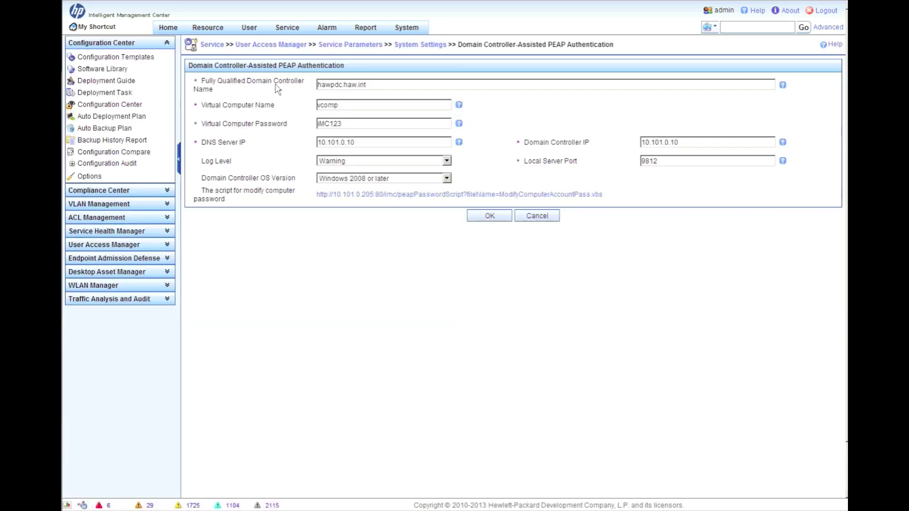
- Verify FQDN hawpdc.haw.int, virtual computer vcomp with its password, and DNS/controller IP 10.101.0.10
click(379, 85)
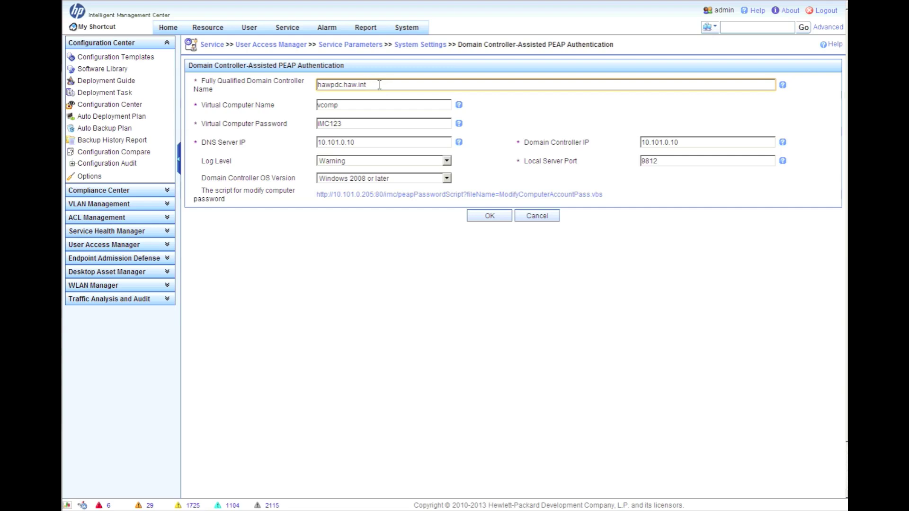
click(355, 103)
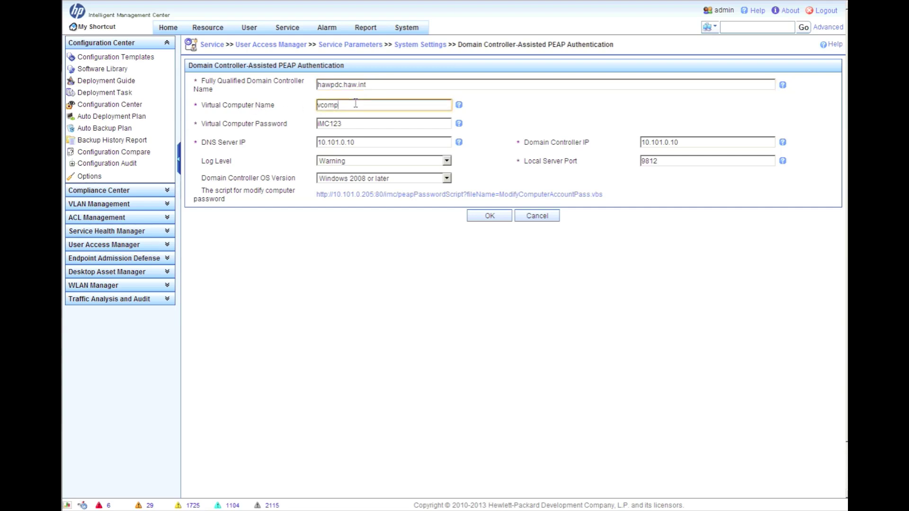
click(356, 125)
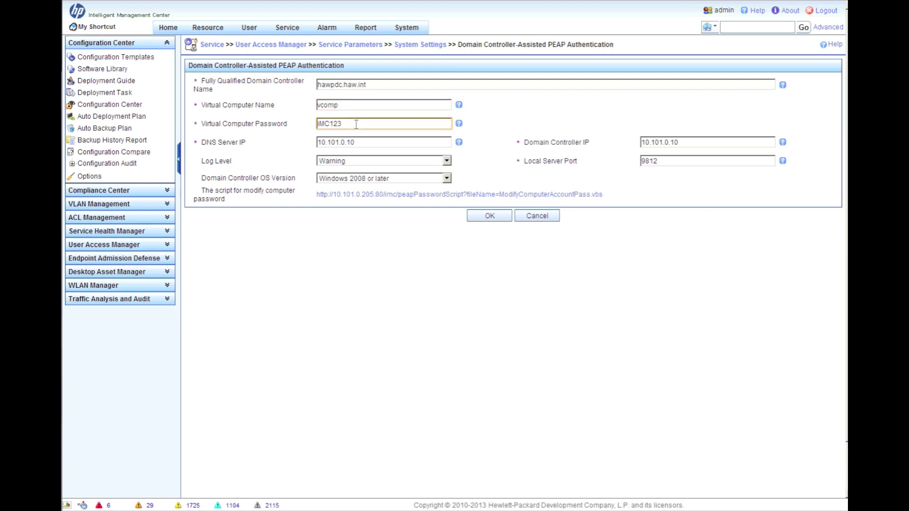
click(377, 142)
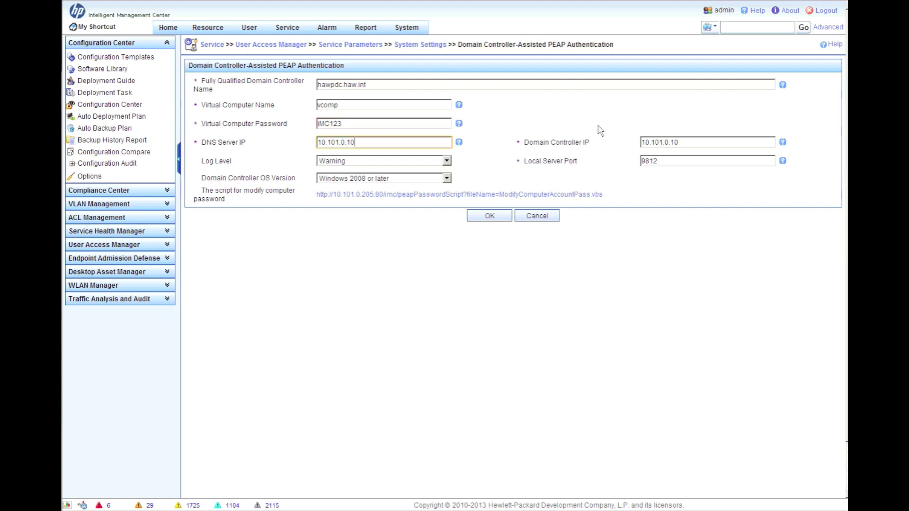
click(702, 143)
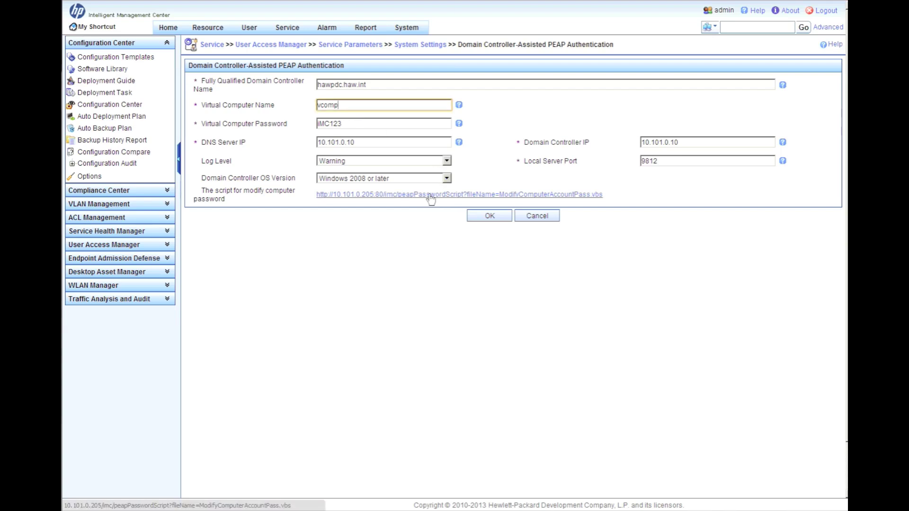
- Review the password line of ModifyComputerAccountPass.vbs in Notepad and close it unchanged
key(alt+Tab)
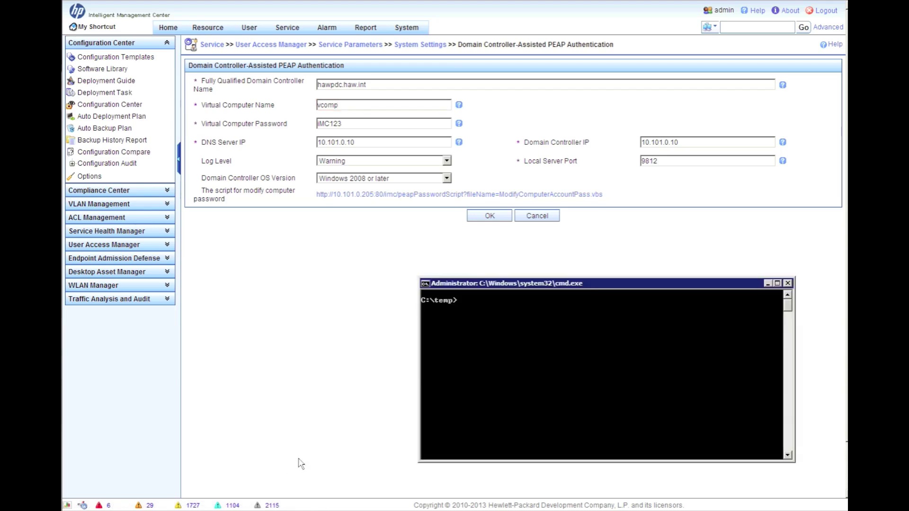
drag(504, 284, 257, 88)
text(notepad Mod)
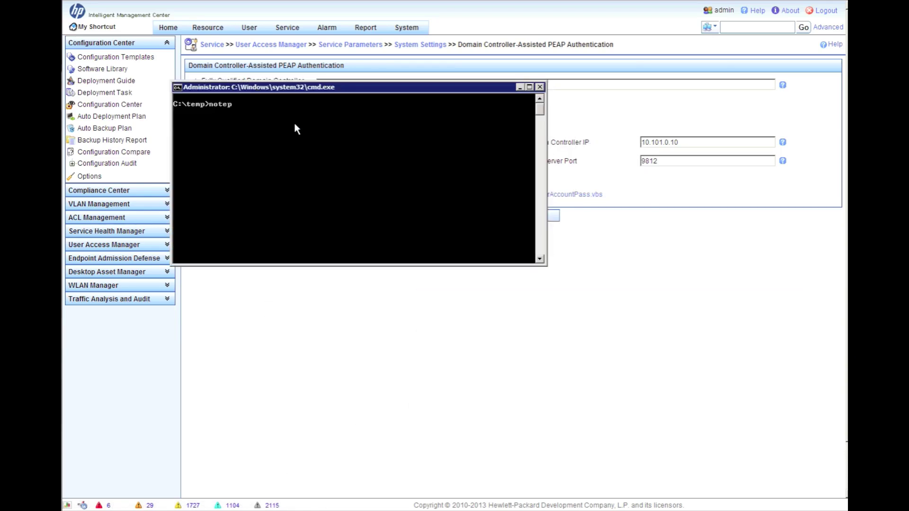
key(Tab)
key(Return)
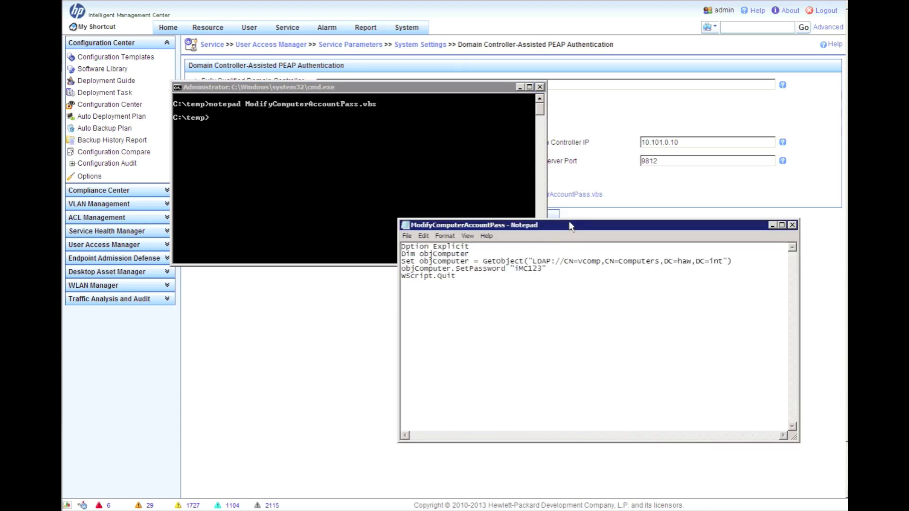
drag(568, 222, 443, 180)
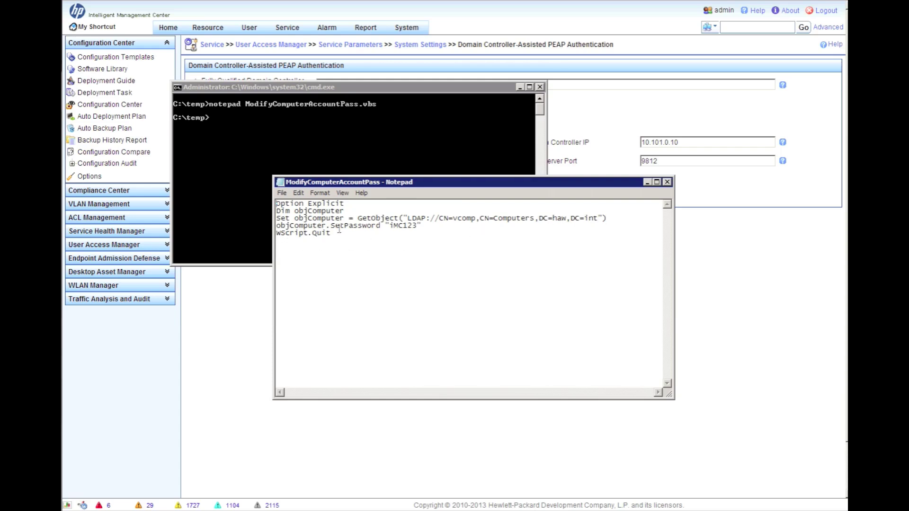
click(426, 225)
key(Down)
click(667, 182)
- Run ModifyComputerAccountPass.vbs with cscript to reset vcomp's password, then exit Command Prompt
text(cscript Mod)
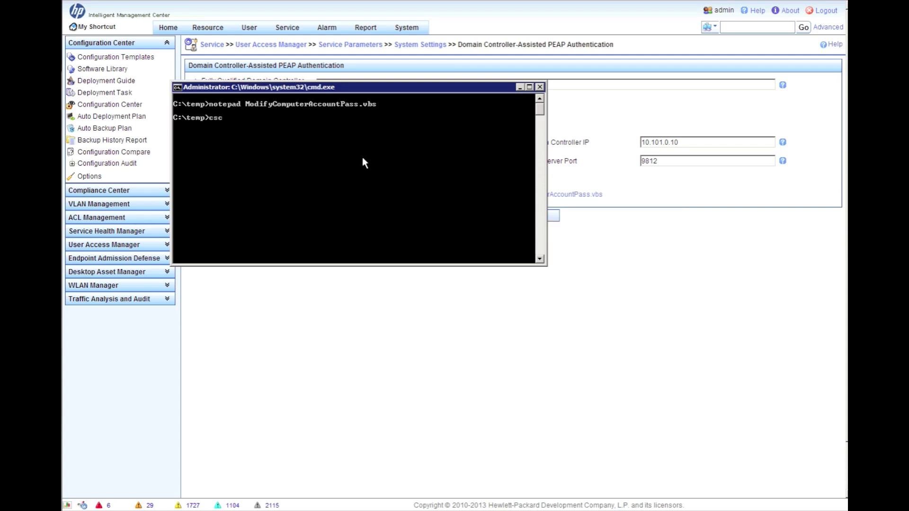
key(Tab)
key(Return)
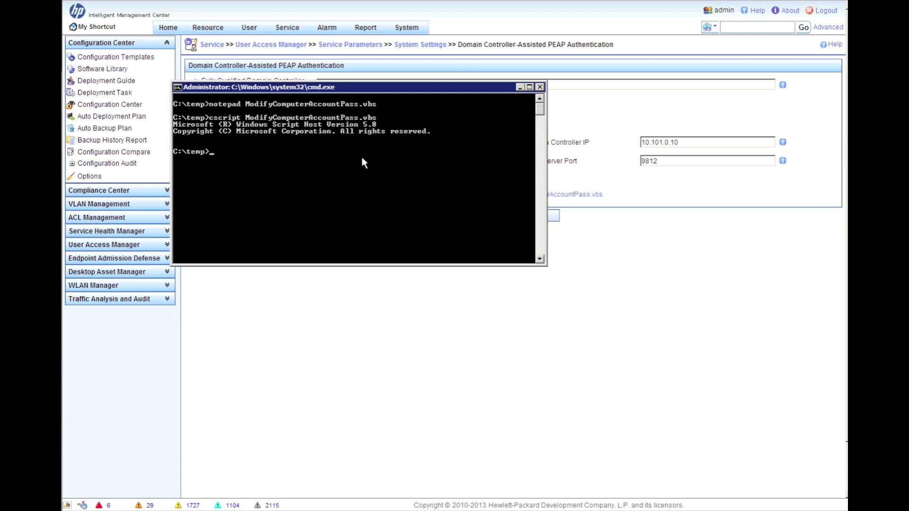
text(exit)
key(Return)
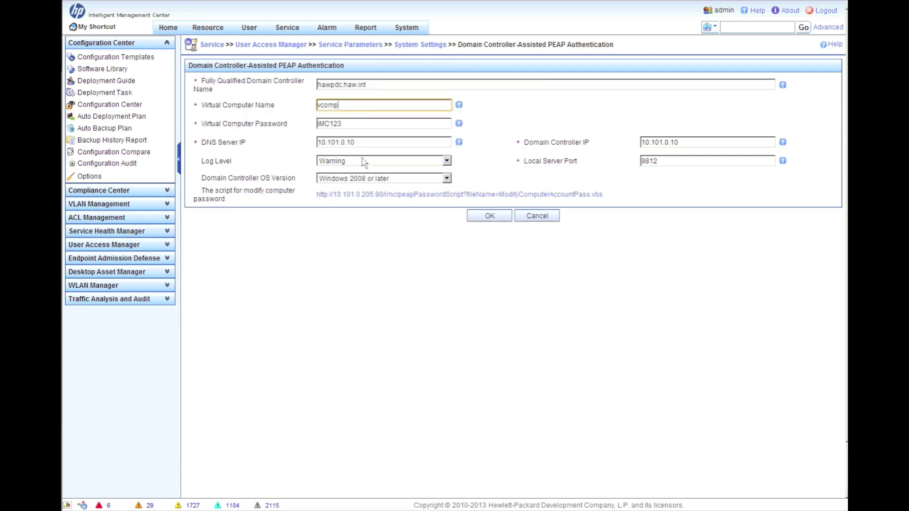
- Save the PEAP settings, then open the empty LDAP Server list and start adding a server
click(493, 216)
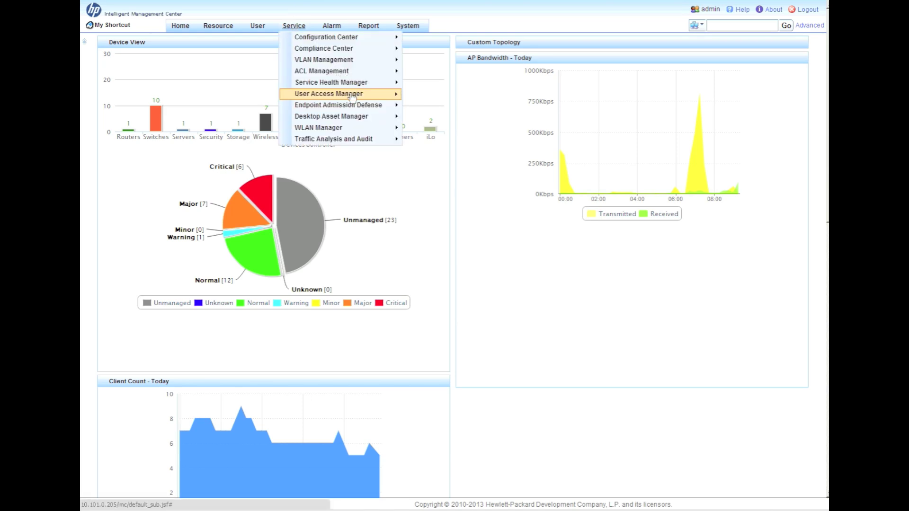
mouse_move(353, 97)
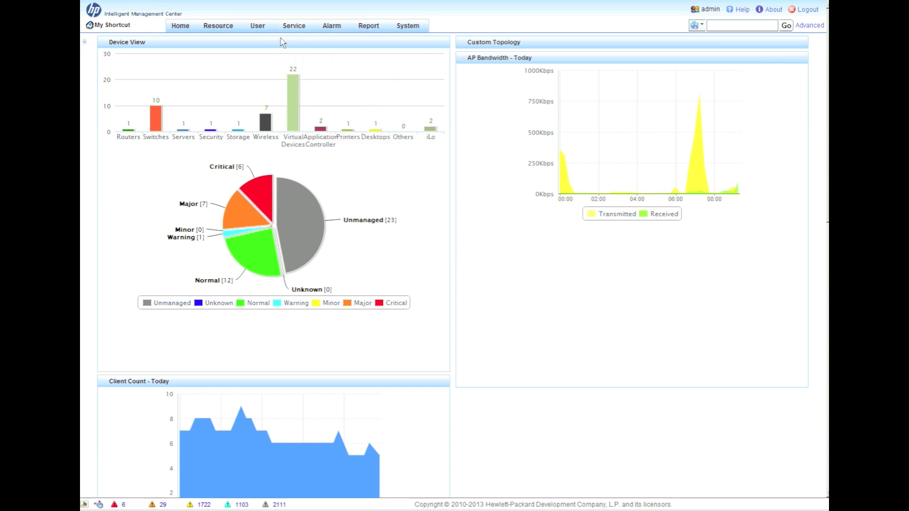
mouse_move(285, 23)
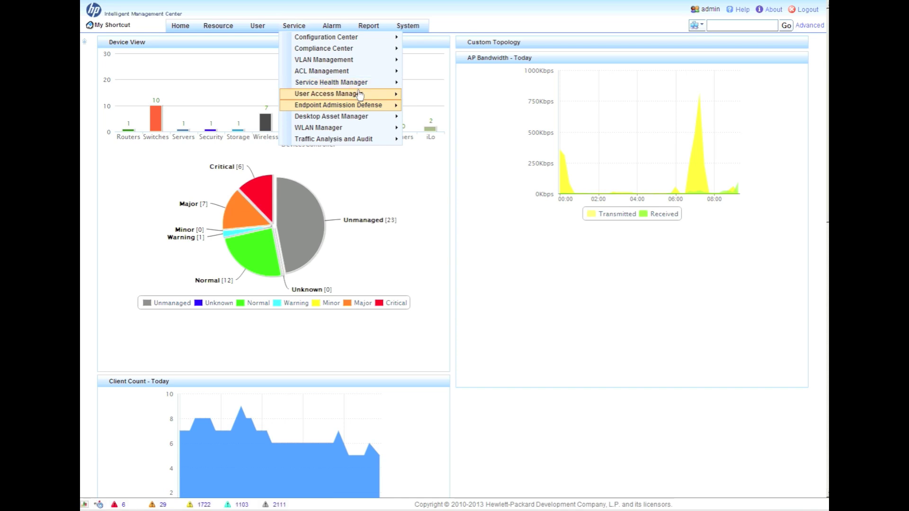
mouse_move(386, 94)
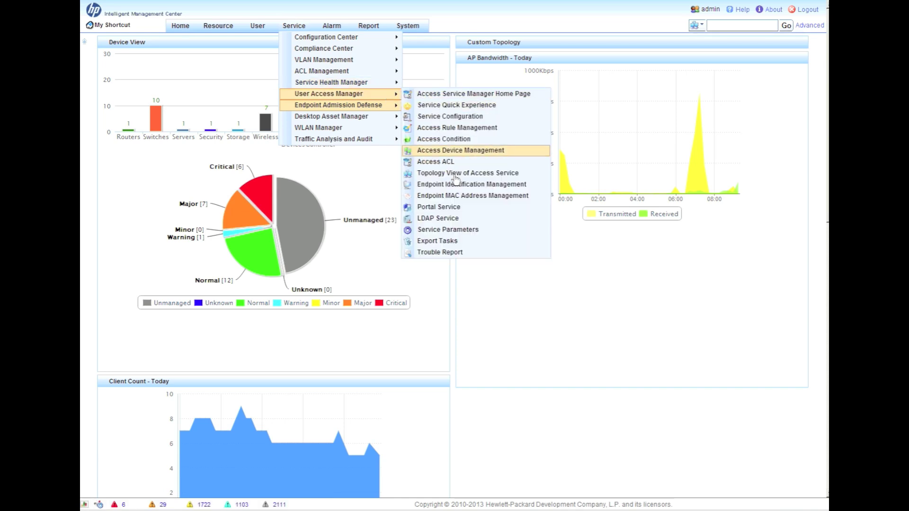
click(451, 220)
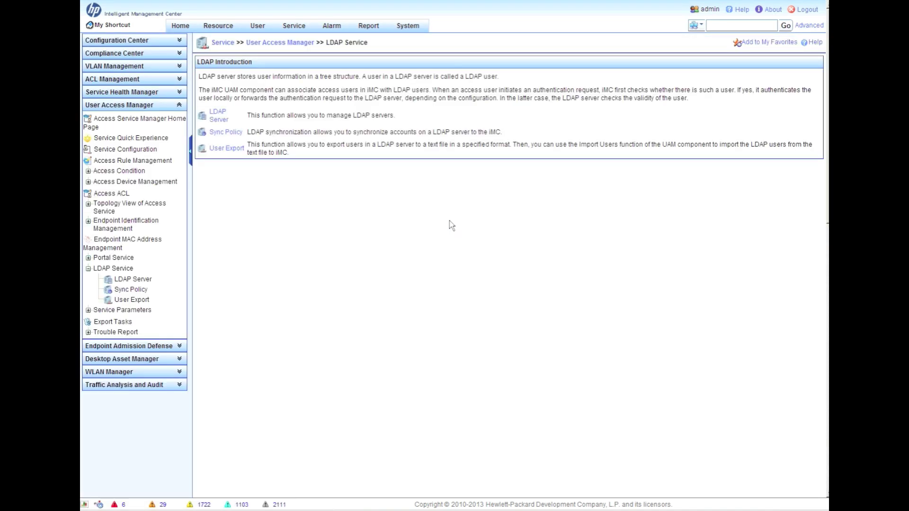
click(213, 115)
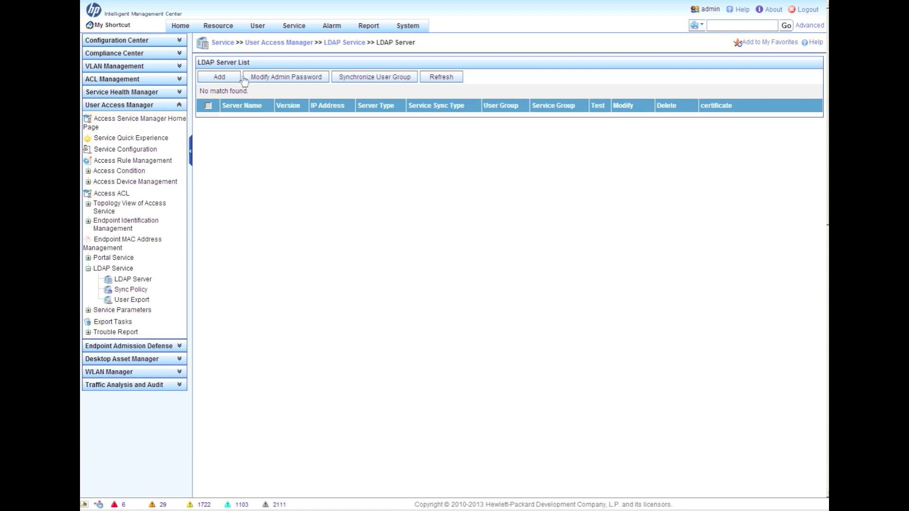
click(235, 78)
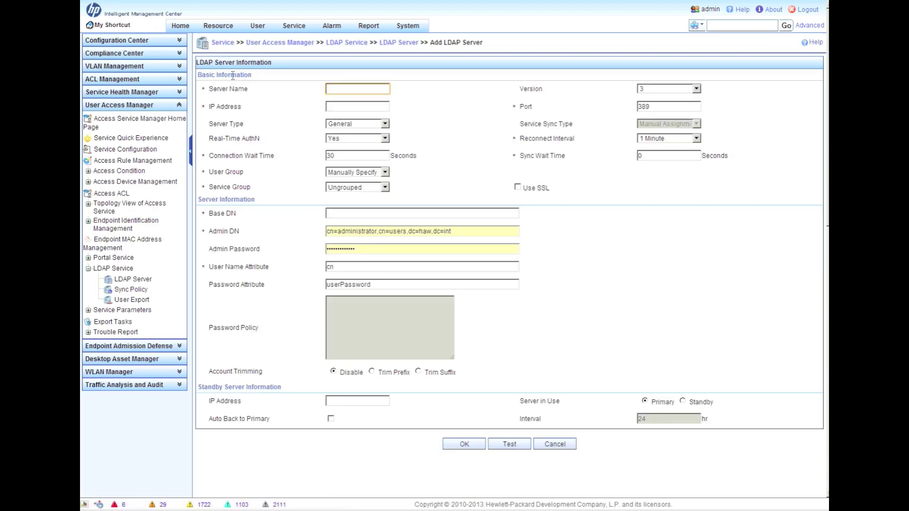
- Enter server name AD Sync, IP 10.101.0.10, and server type Microsoft AD
click(330, 85)
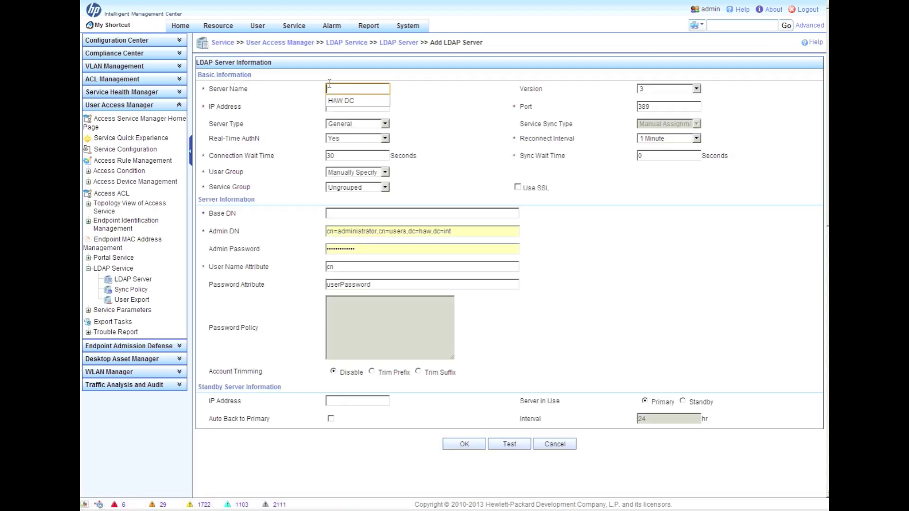
text(f)
text(0.101)
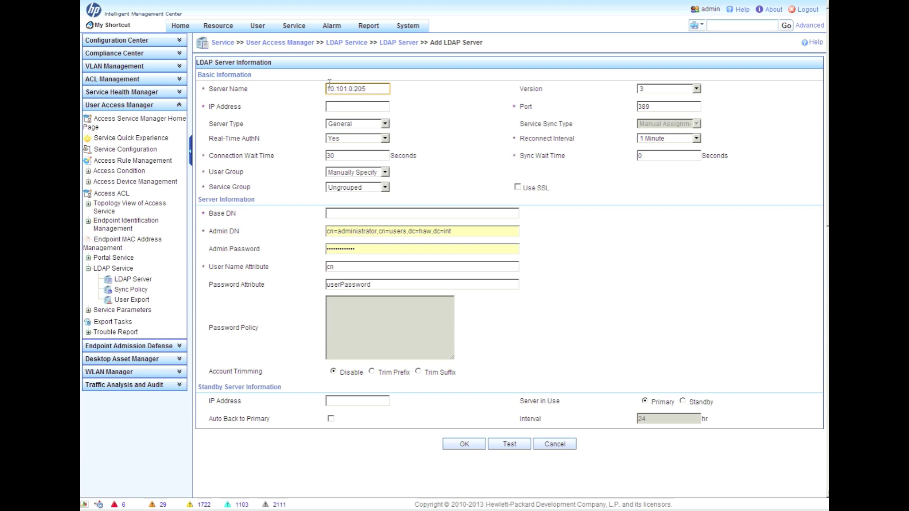
text(.0.10)
click(336, 105)
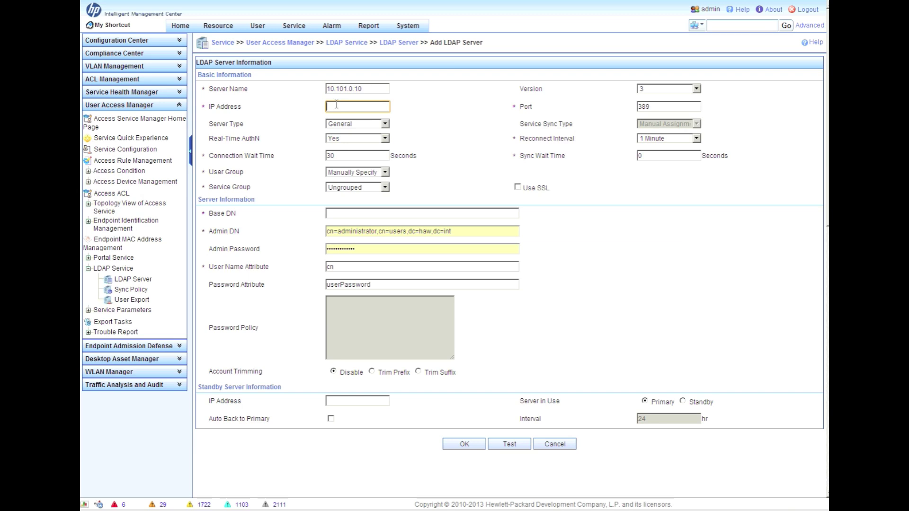
text(10.101.0.)
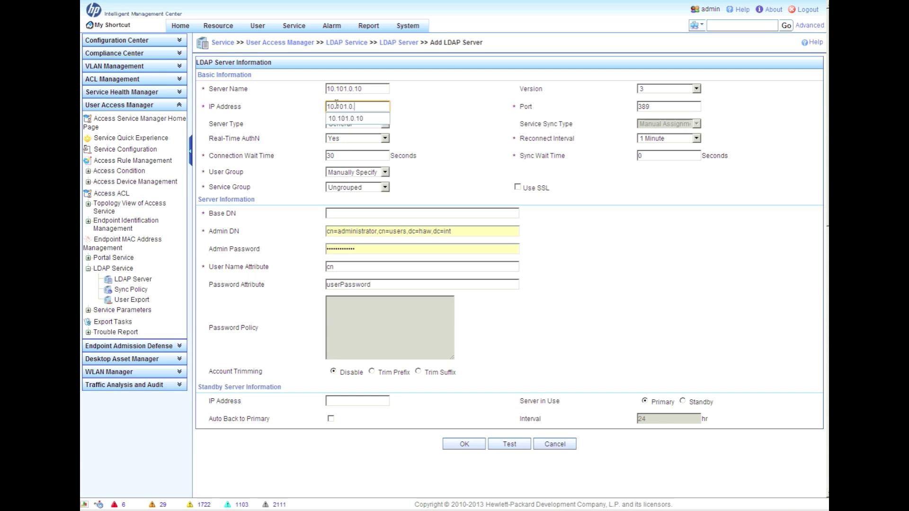
text(10)
key(shift+Tab)
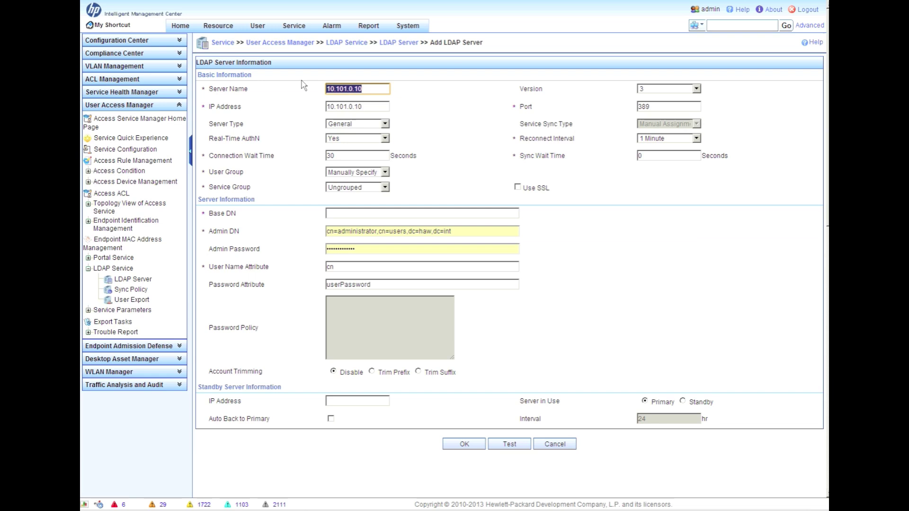
text(AD Sync)
click(385, 124)
click(377, 141)
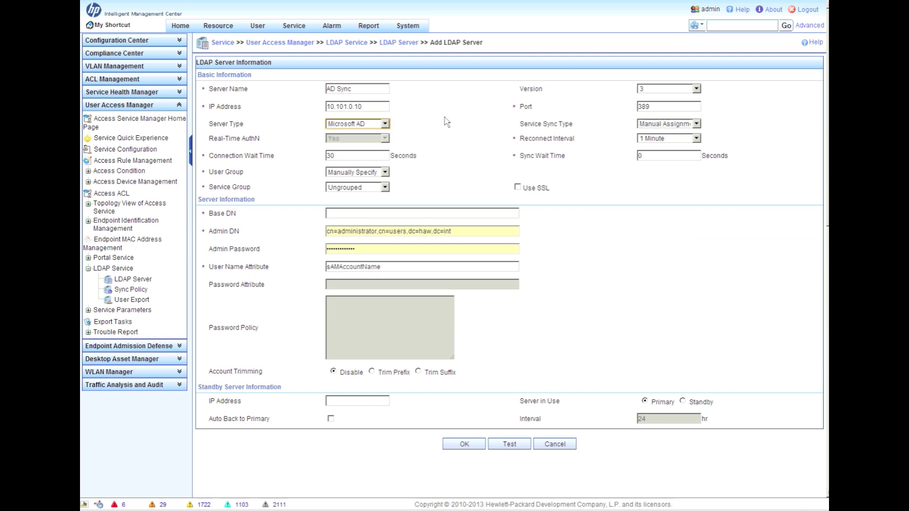
- Set base DN dc=haw,dc=int and test the LDAP connection successfully
click(361, 214)
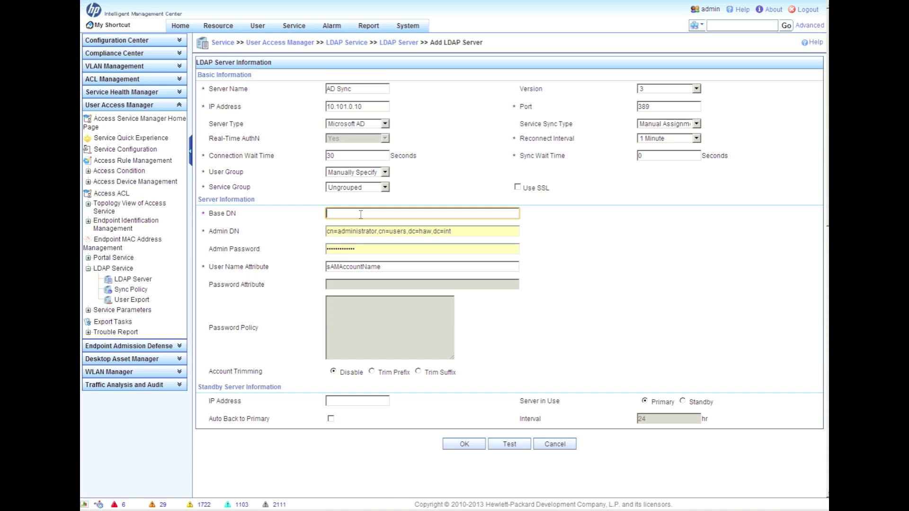
text(dchaw)
key(BackSpace)
key(BackSpace)
key(BackSpace)
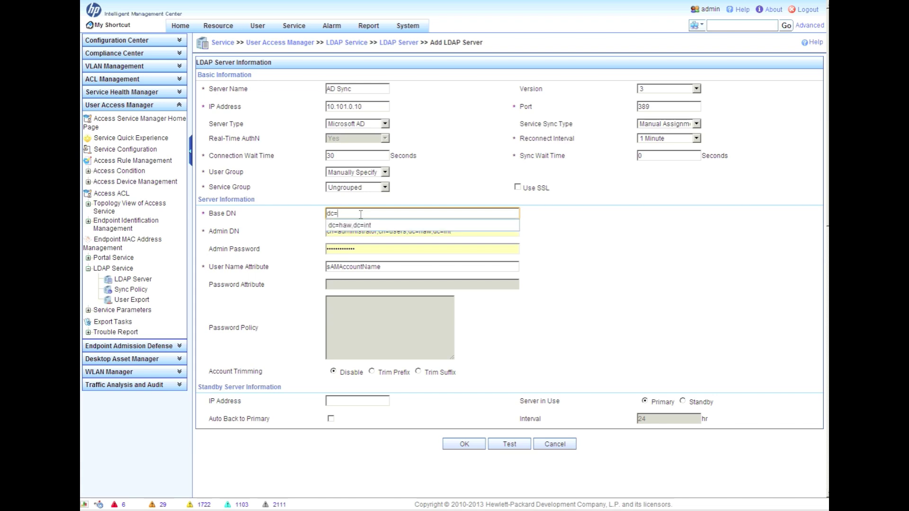
key(Down)
key(Return)
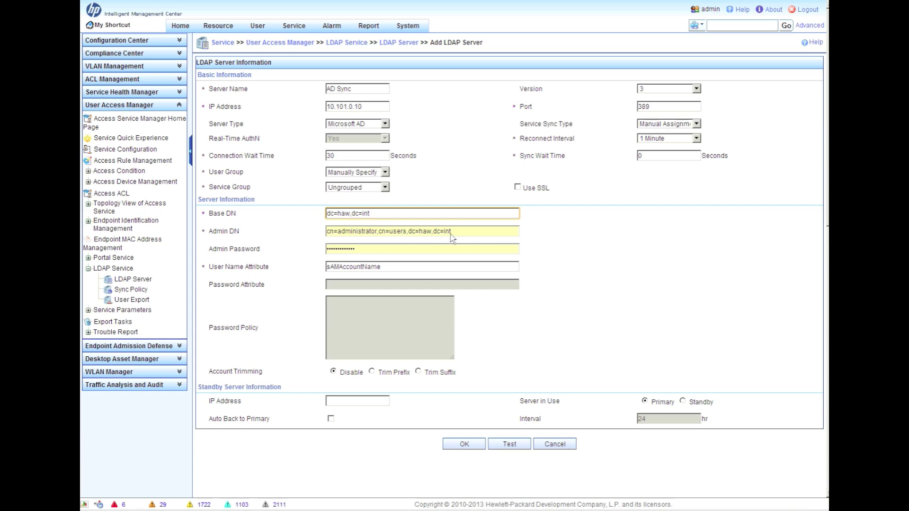
click(323, 248)
key(ctrl+a)
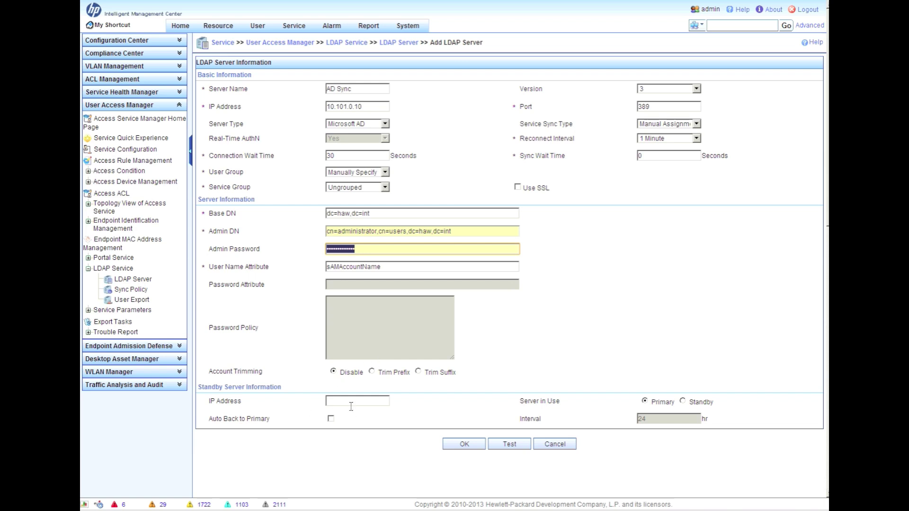
click(516, 447)
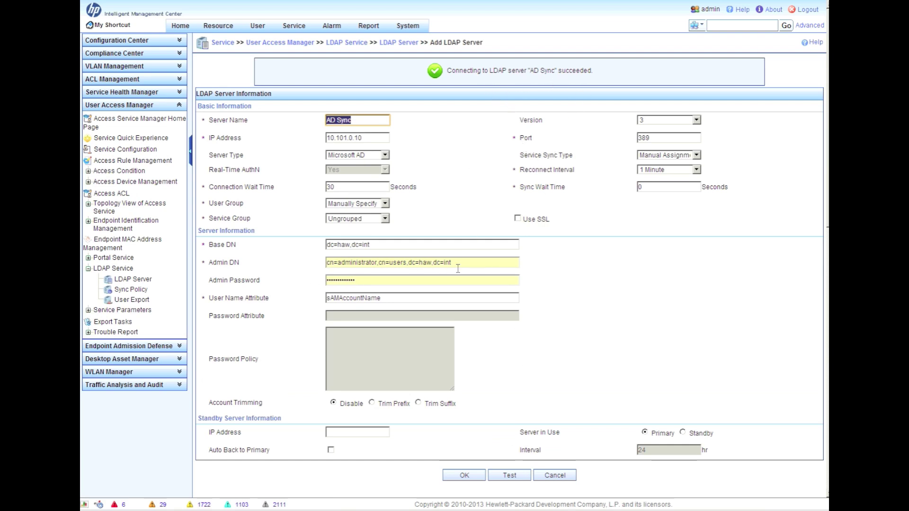
click(374, 246)
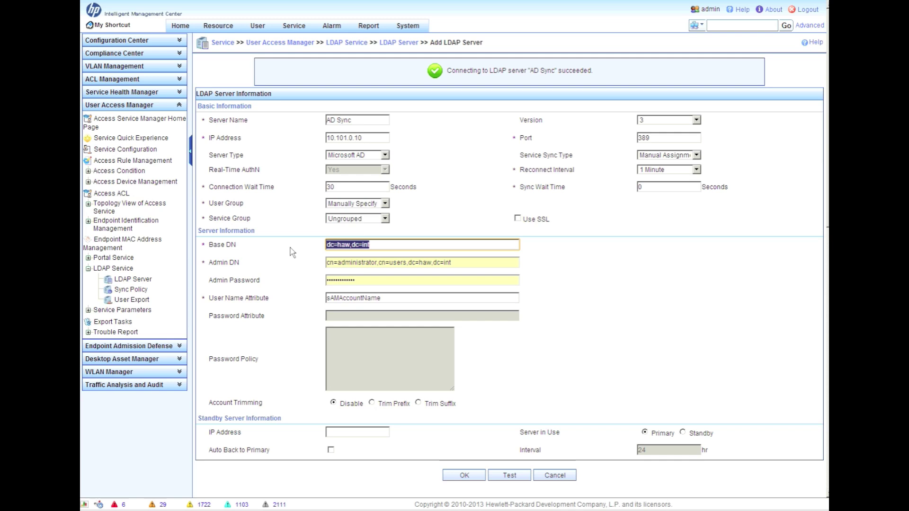
click(539, 249)
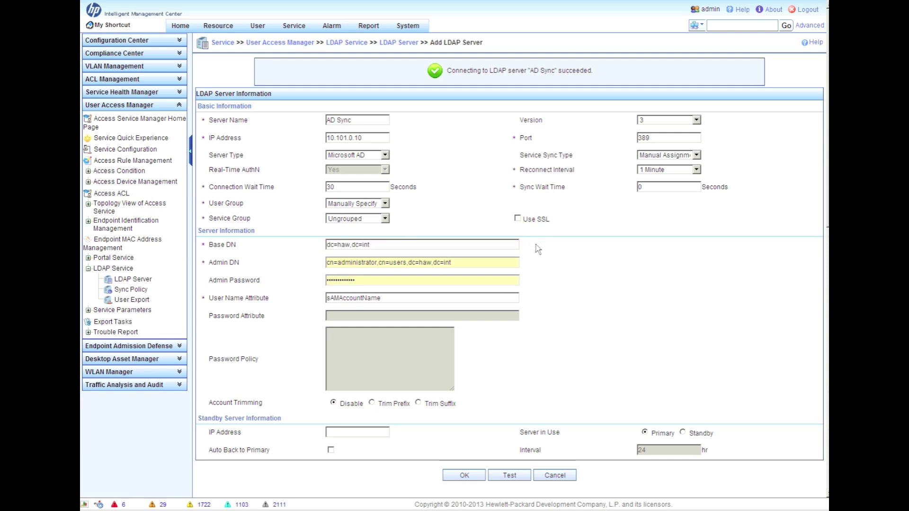
- Save the AD Sync server and begin a sync policy named Lab Users for it
click(466, 478)
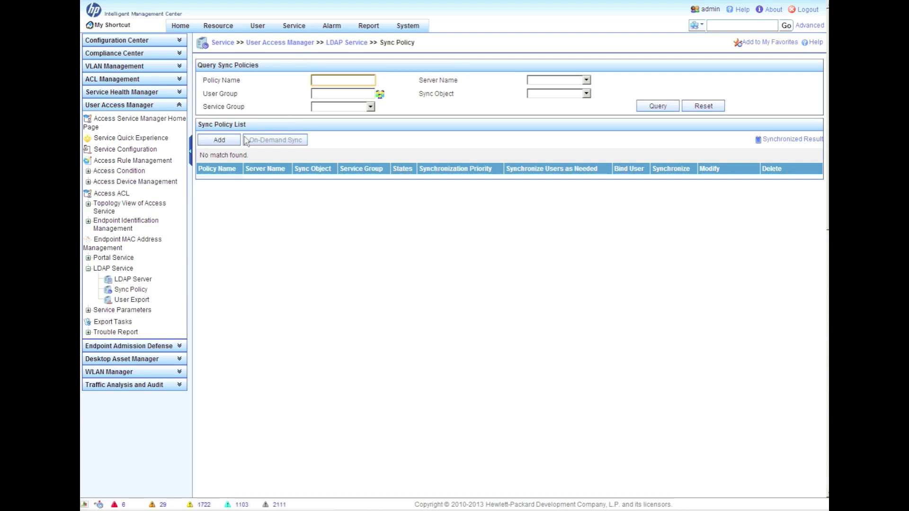
click(232, 144)
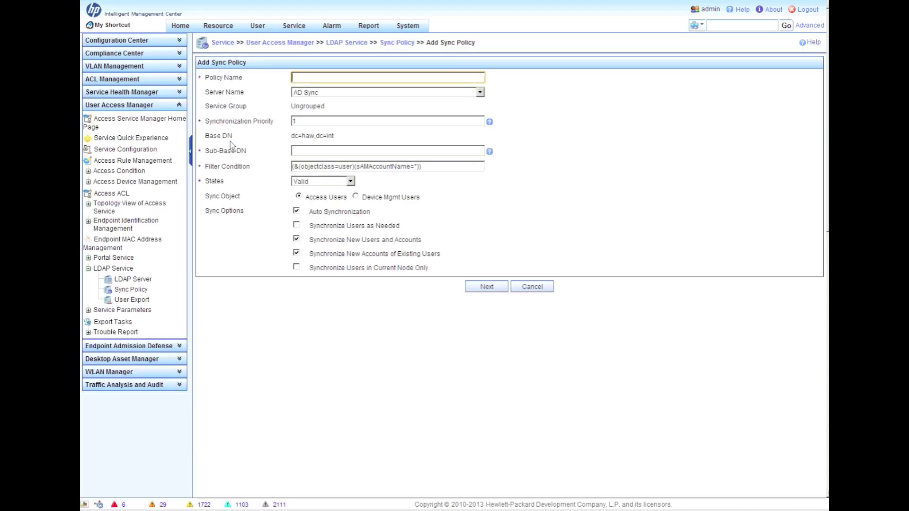
click(329, 76)
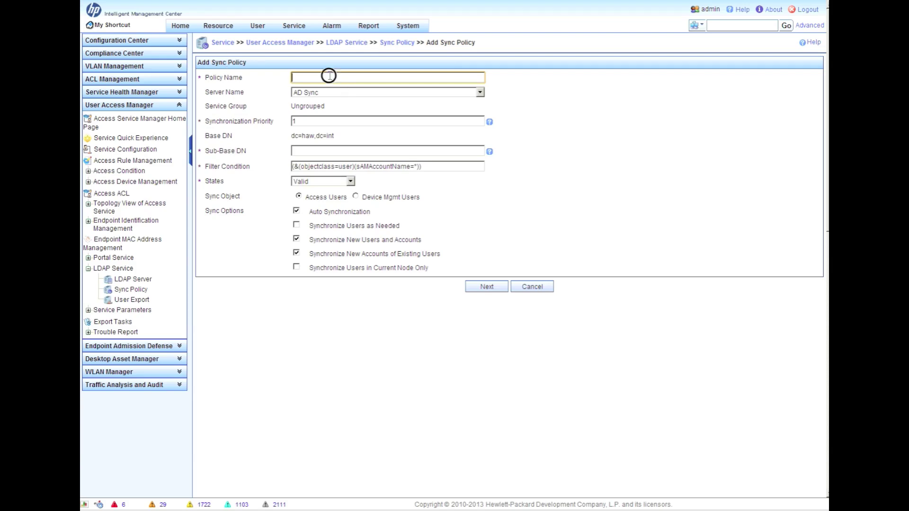
text(Lab Users)
click(340, 138)
click(333, 151)
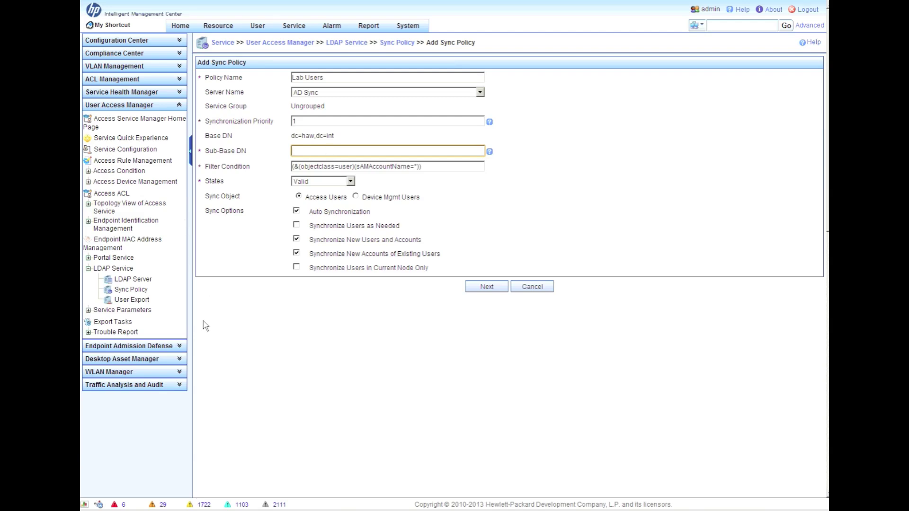
click(358, 435)
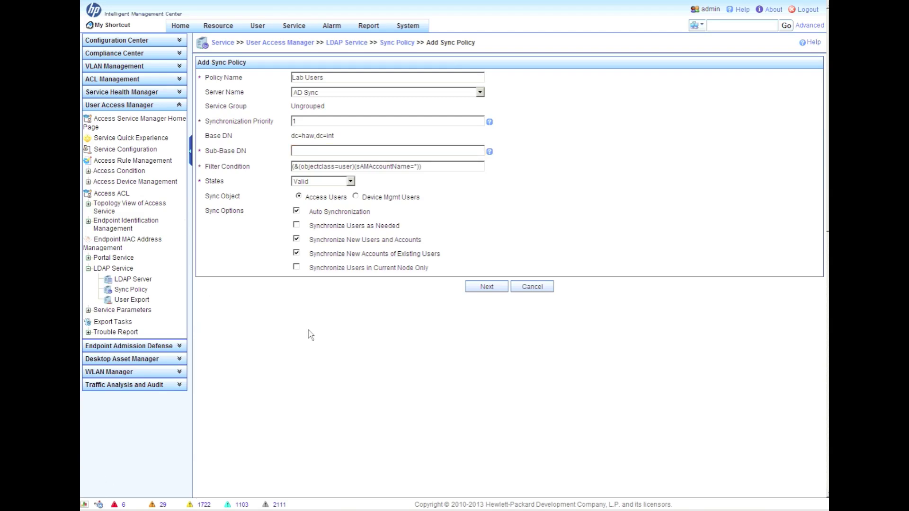
- Set the Lab Users sub-base DN to ou=lab,dc=haw,dc=int and continue to attribute mapping
click(314, 150)
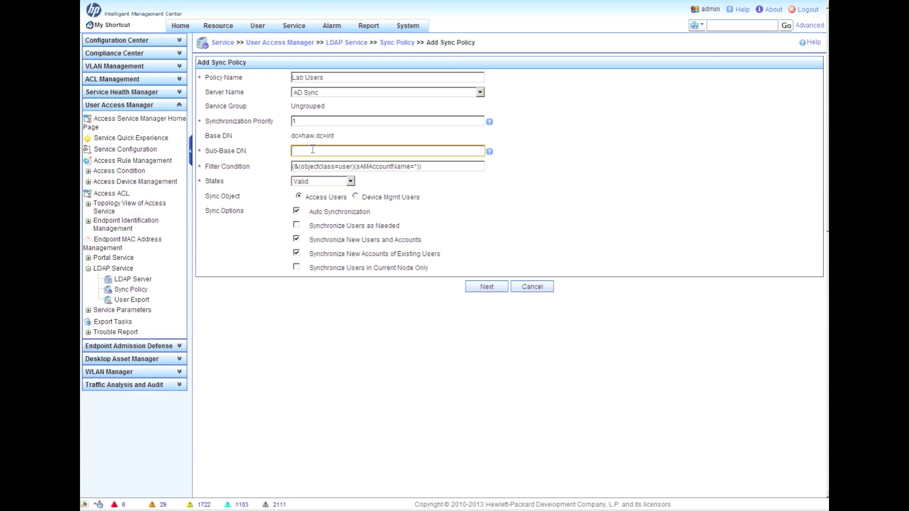
text(ou)
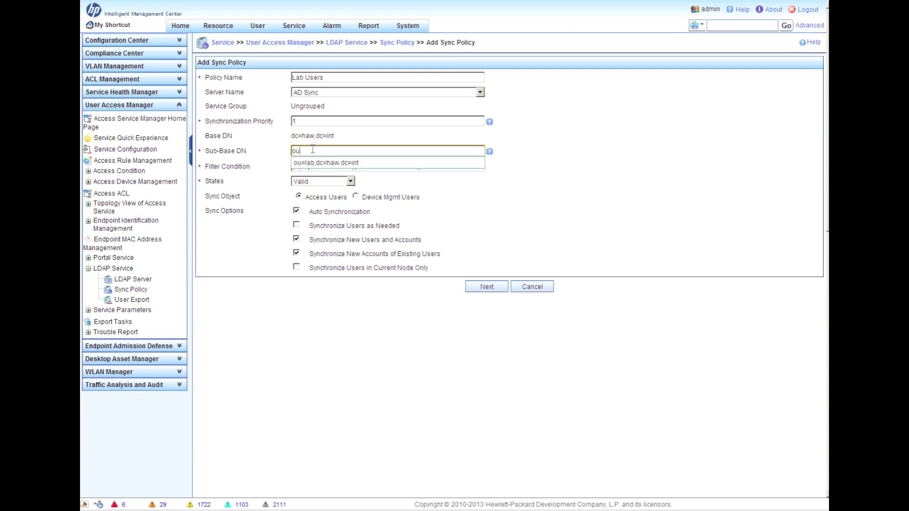
text(=lab,dc=haw,dc=int)
click(326, 164)
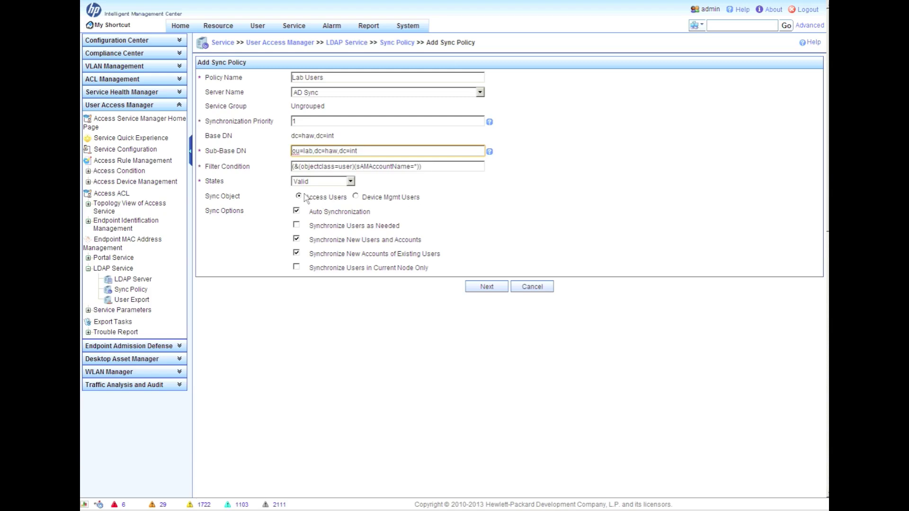
click(285, 195)
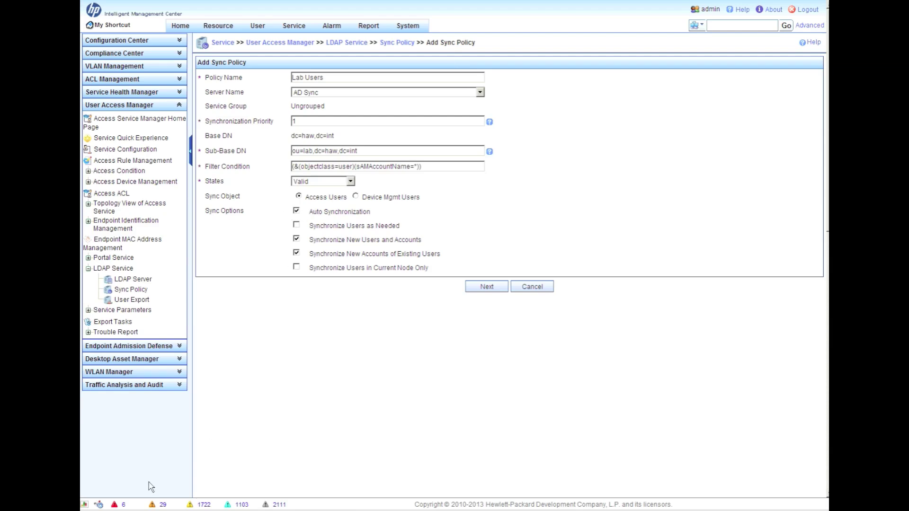
click(502, 287)
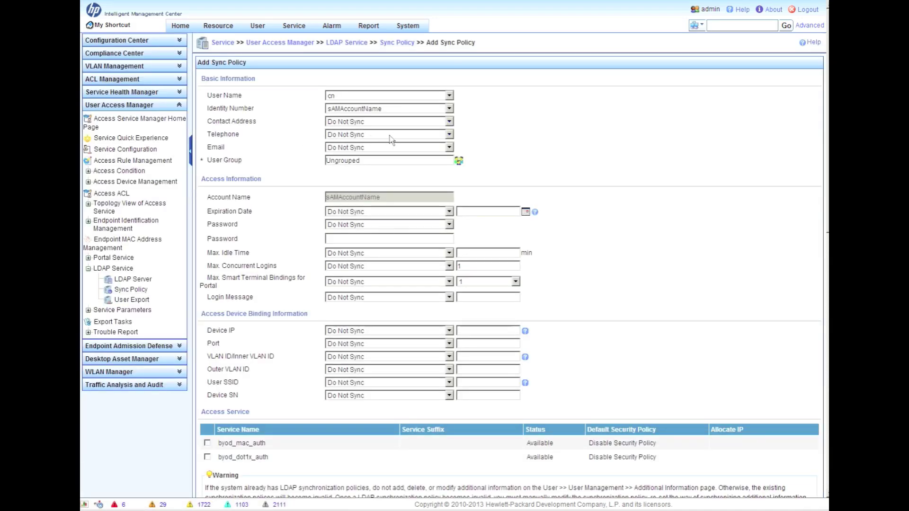
- Leave Telephone as Do Not Sync and map Email to the LDAP mail attribute
click(449, 135)
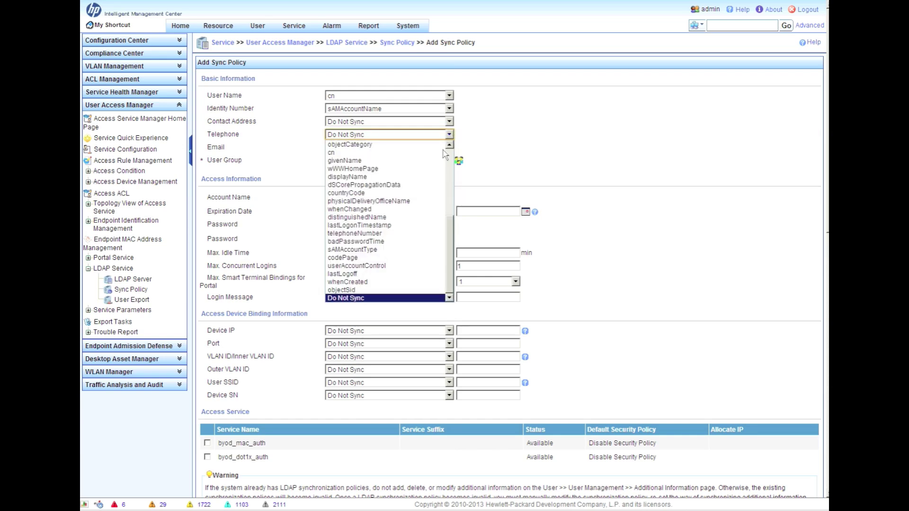
drag(452, 232, 459, 149)
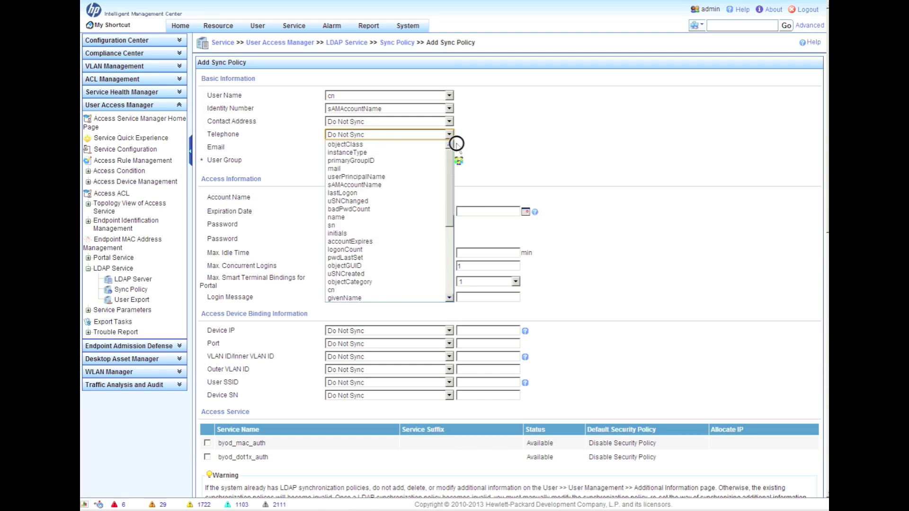
drag(454, 161, 441, 231)
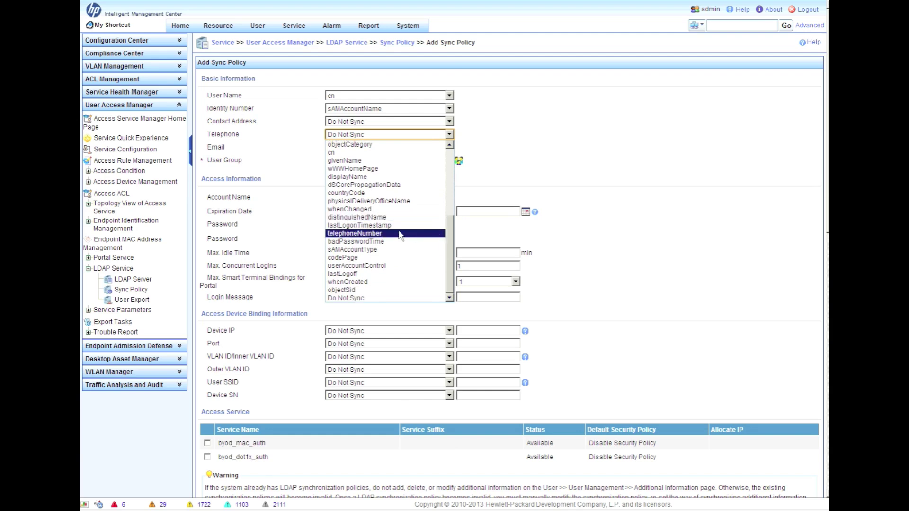
click(550, 151)
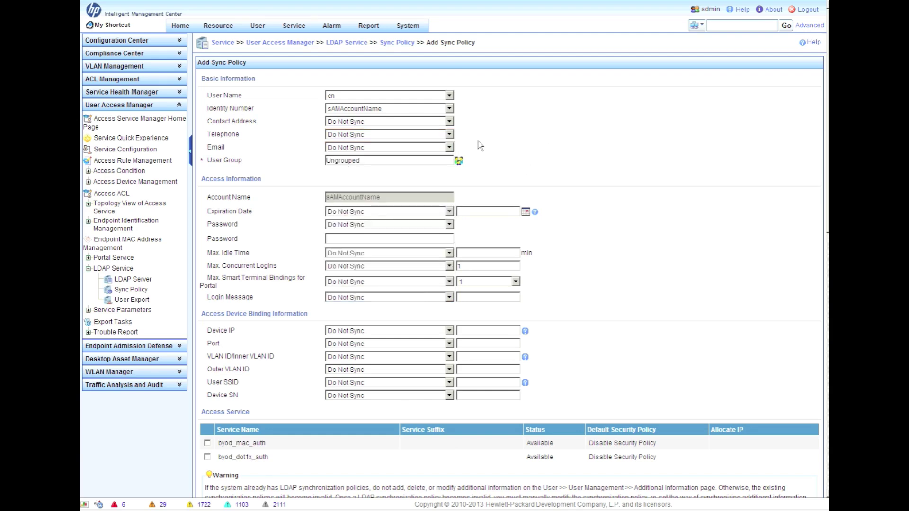
click(450, 148)
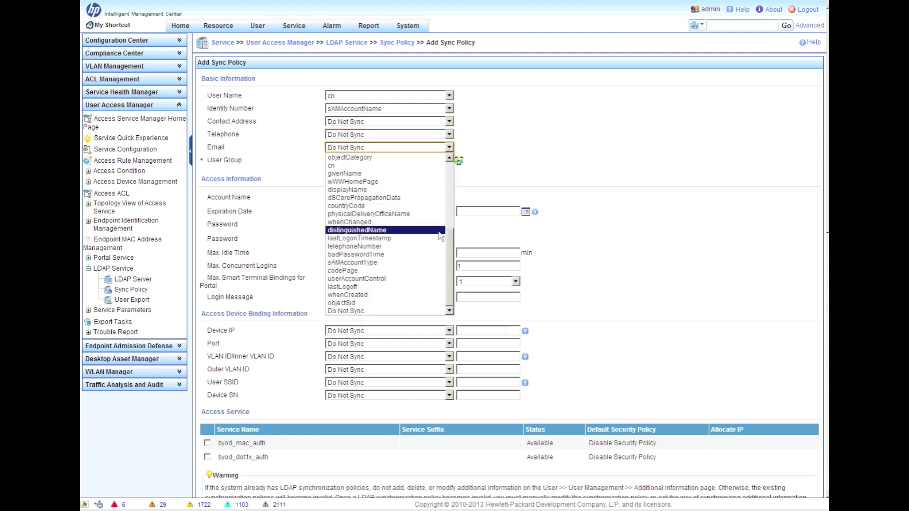
drag(451, 257, 458, 186)
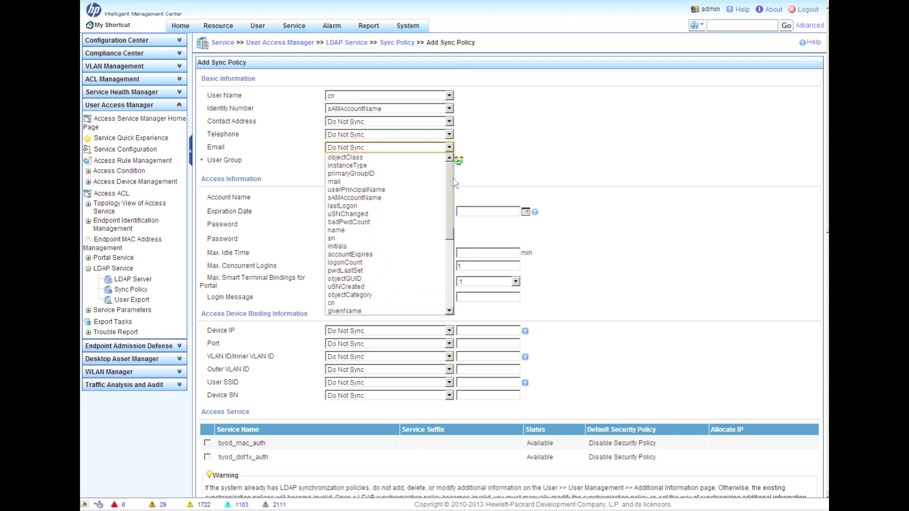
click(377, 182)
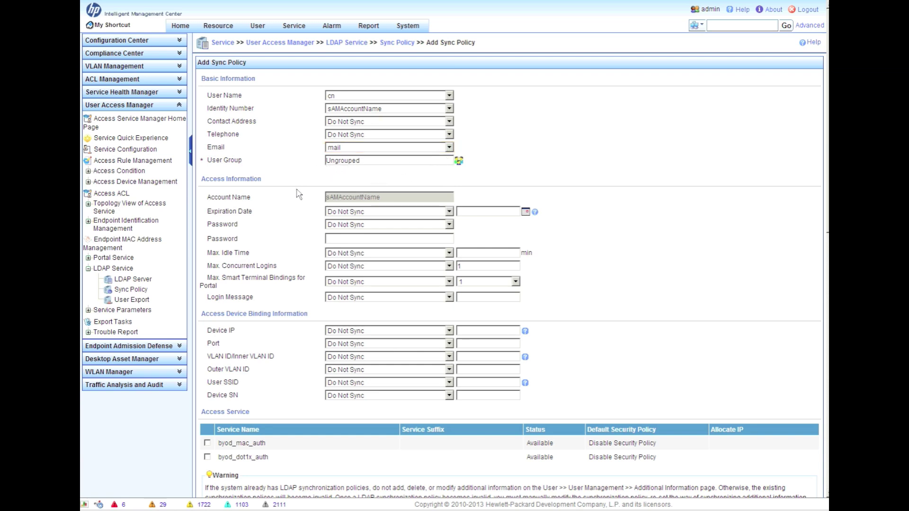
click(376, 213)
click(373, 209)
click(629, 260)
scroll(629, 259, down, 3)
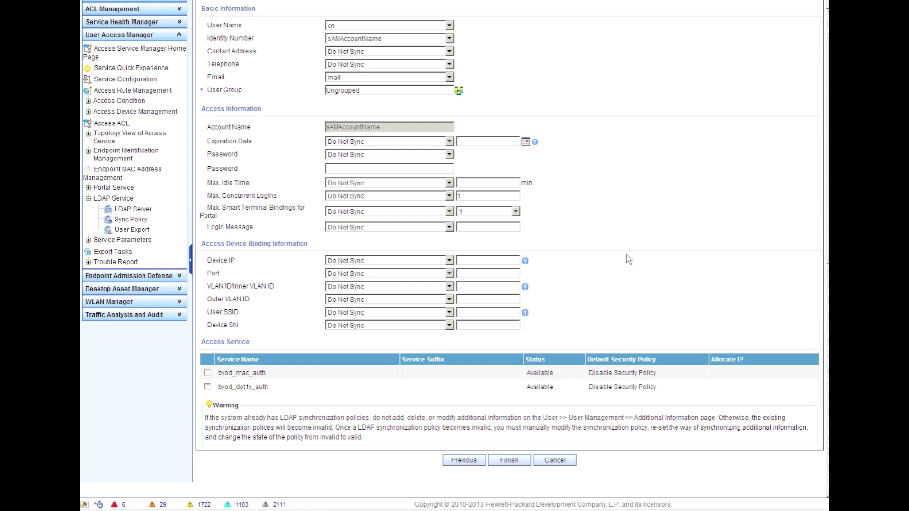
- Bind Lab Users to byod_dot1x_auth, enter a default account password, and finish the policy
scroll(629, 259, down, 3)
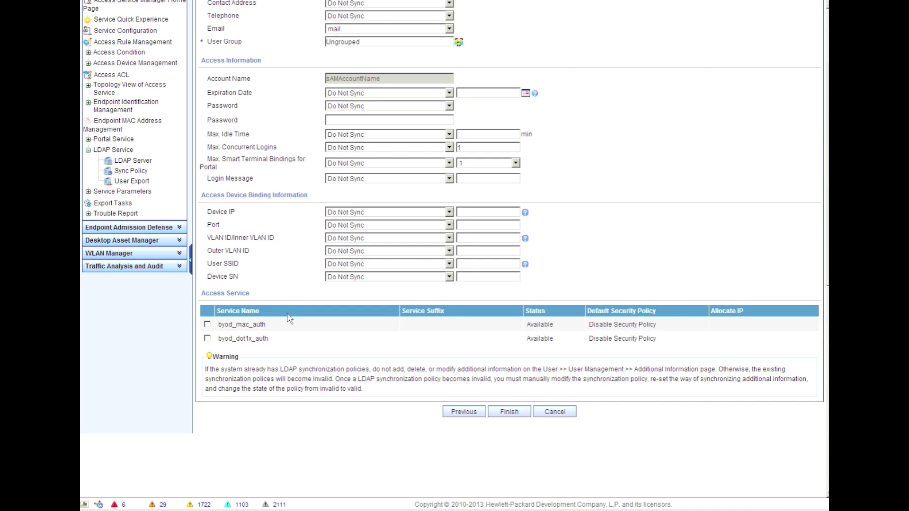
click(511, 413)
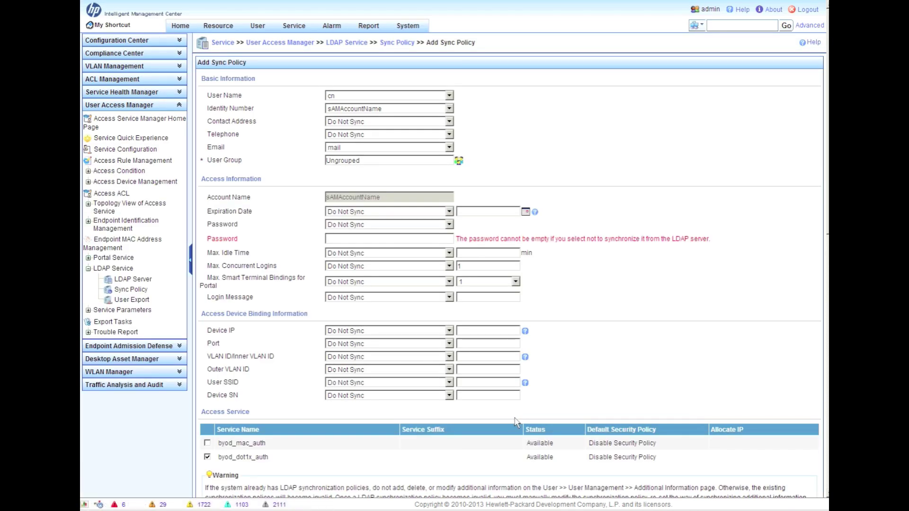
click(438, 240)
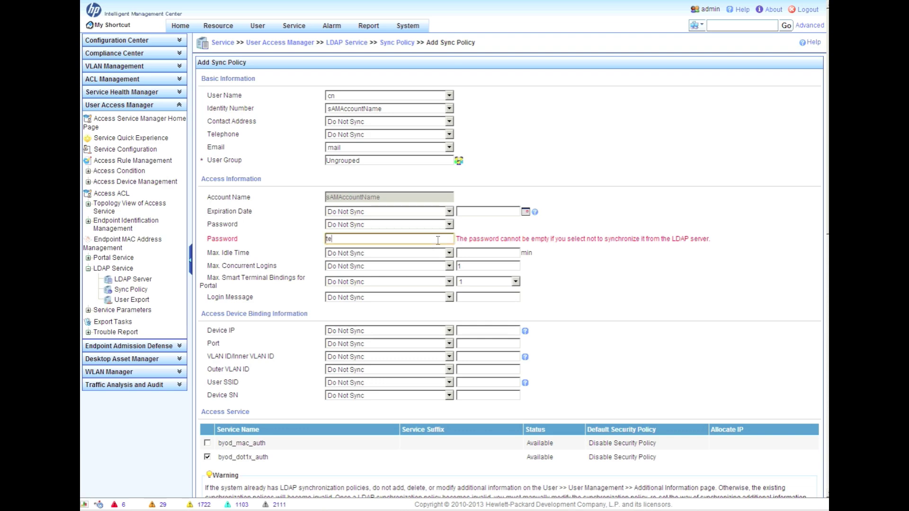
click(682, 352)
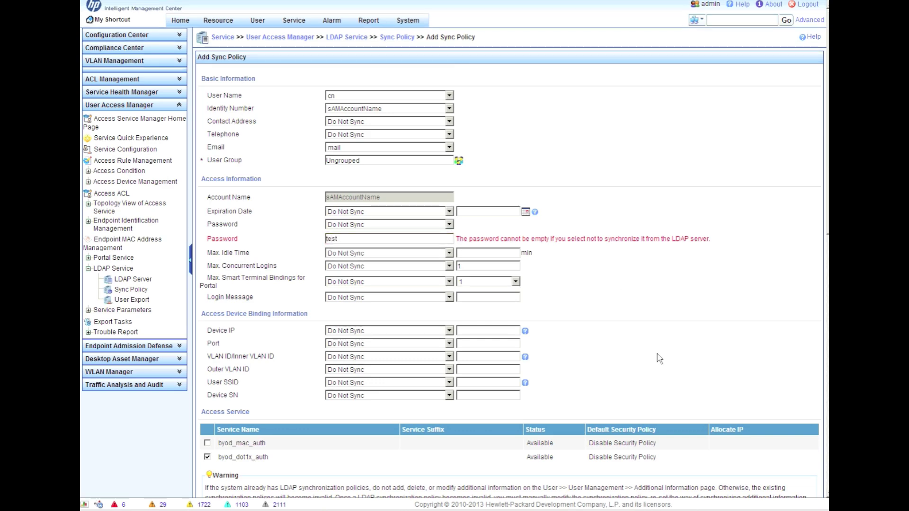
scroll(663, 355, down, 3)
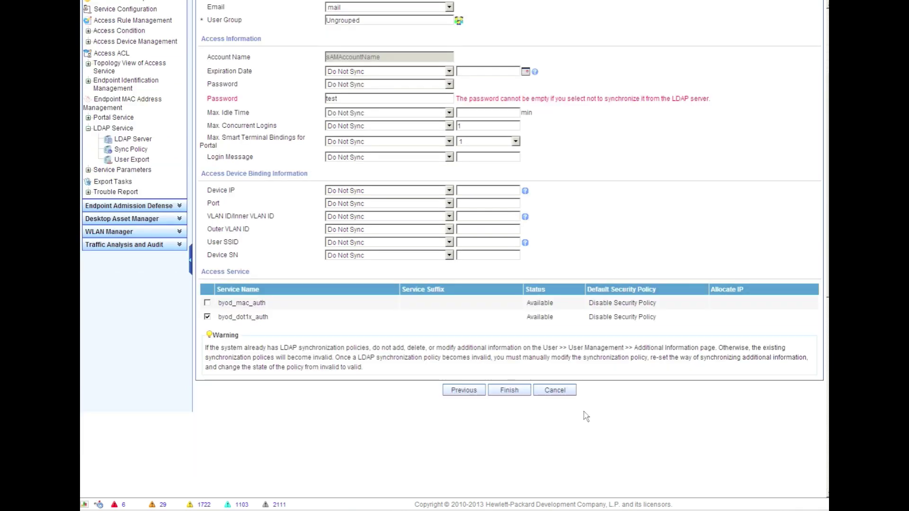
click(515, 392)
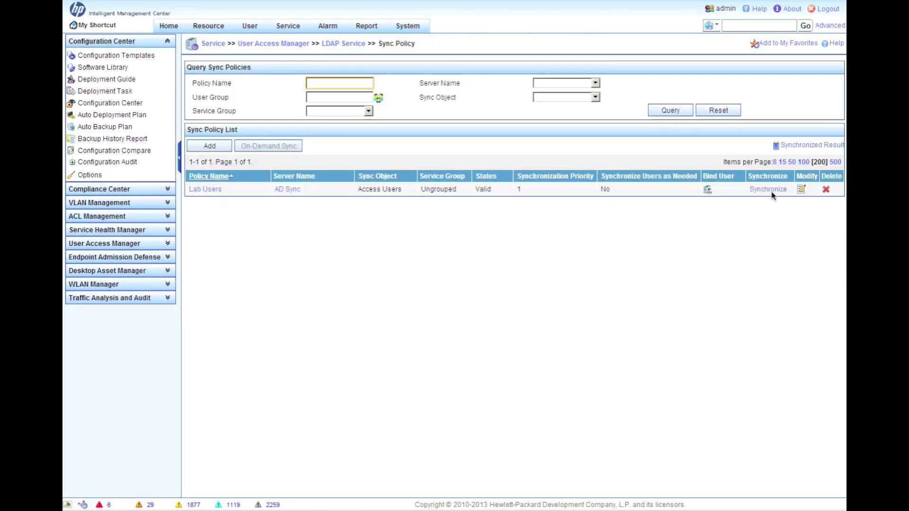
- Run synchronization for the Lab Users policy, importing 5 LDAP users with 0 failures
click(770, 190)
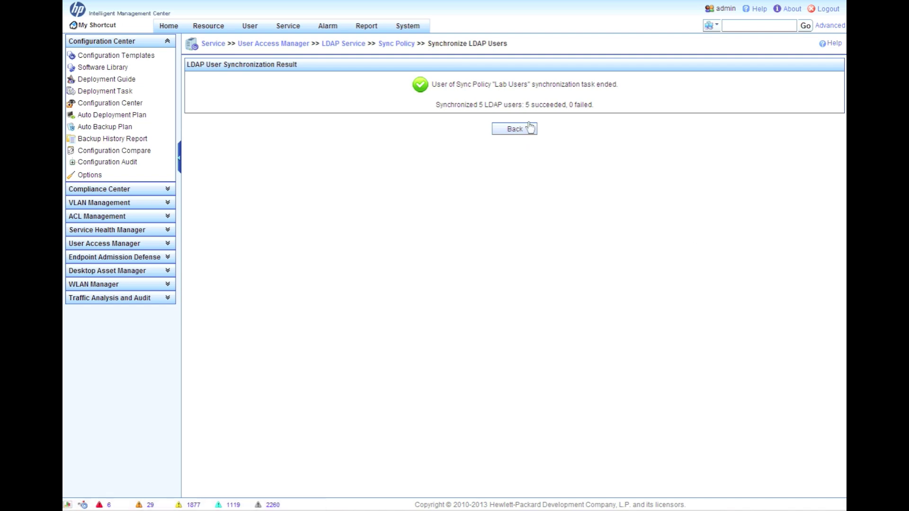
- Go to User > Access User View > All Access Users to list every access user
mouse_move(250, 28)
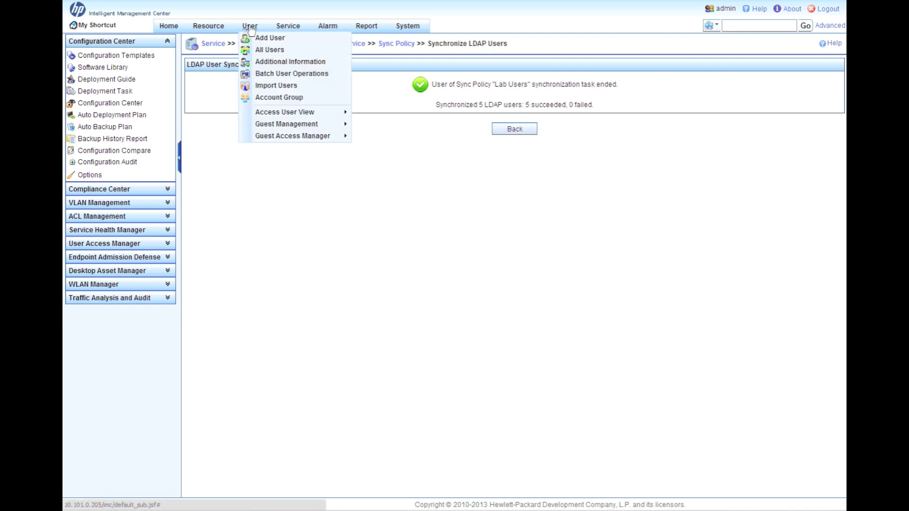
mouse_move(308, 112)
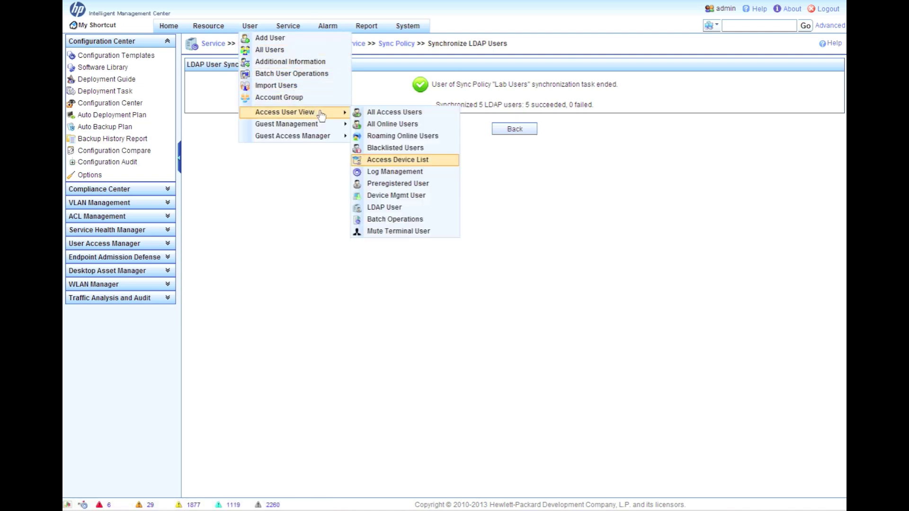
click(385, 113)
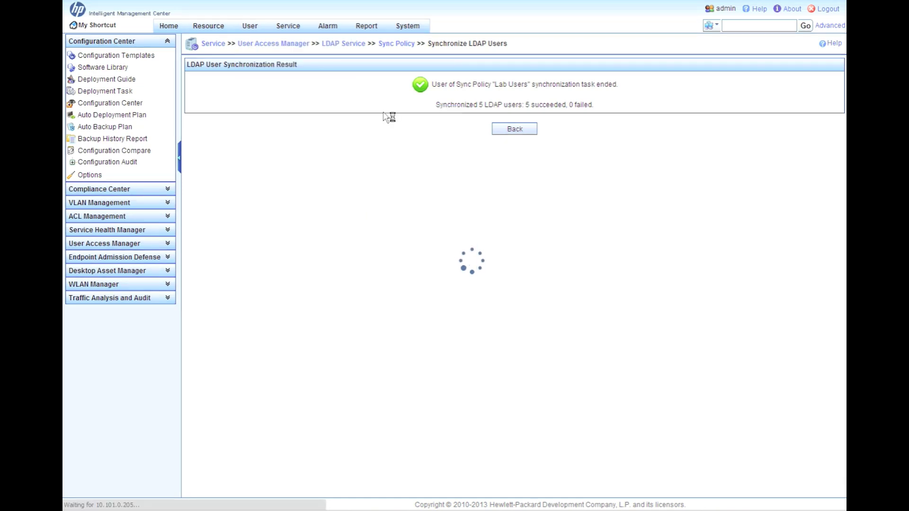